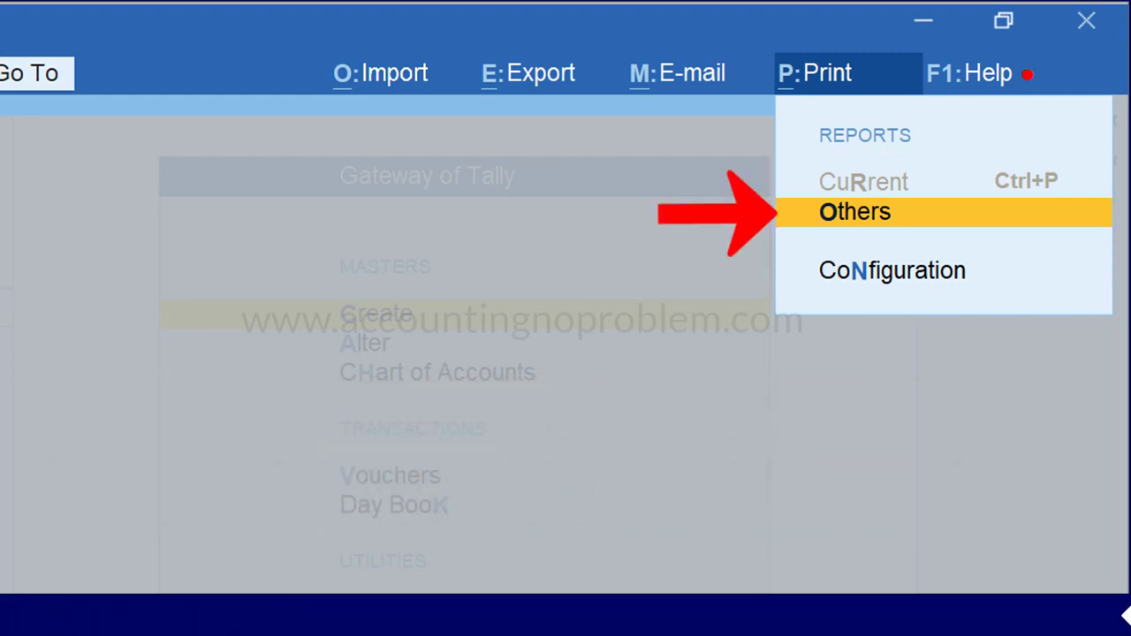
Open the list of other reports for printing and look through the Multi Account Reports.
key("o")
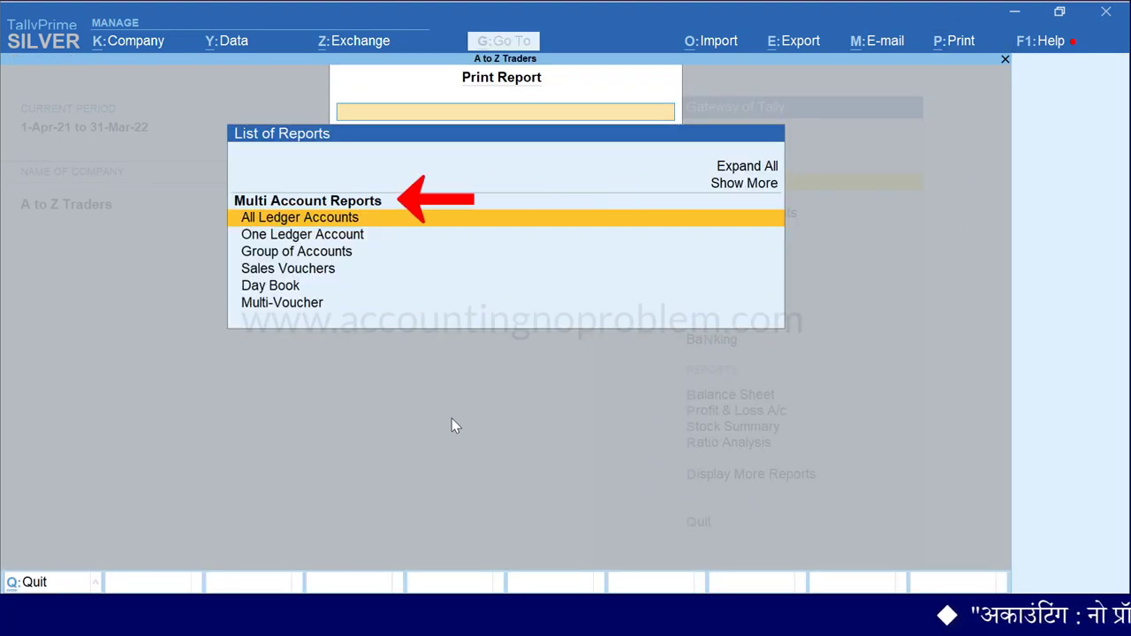
key("Down")
key("Down")
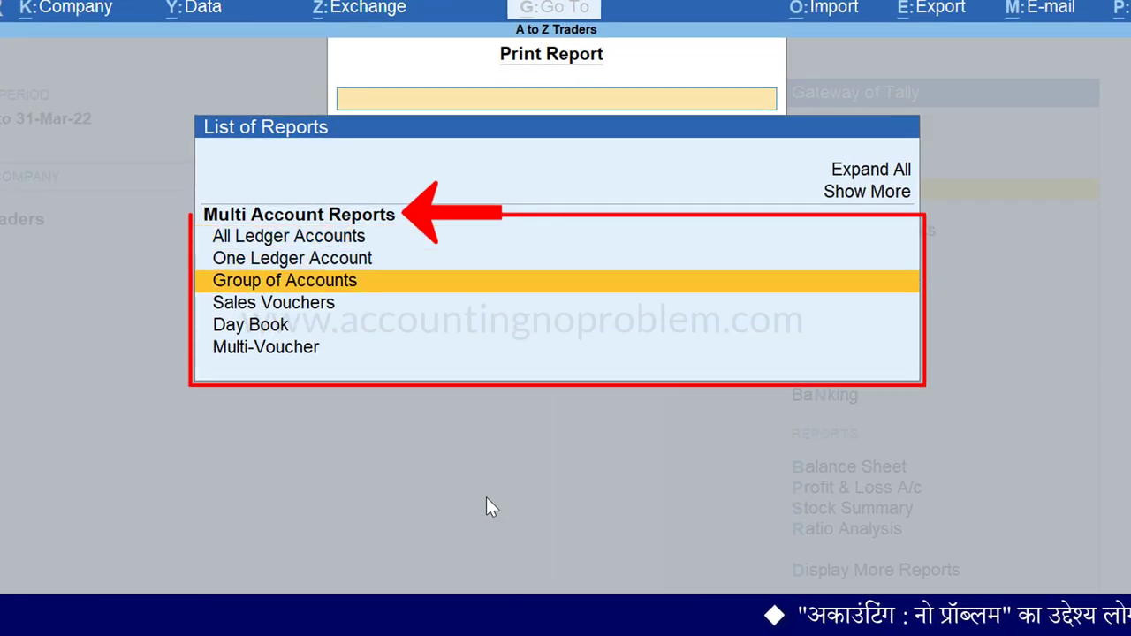
key("Down")
key("Down")
key("Down")
key("Up")
key("Up")
key("Up")
key("Up")
key("Up")
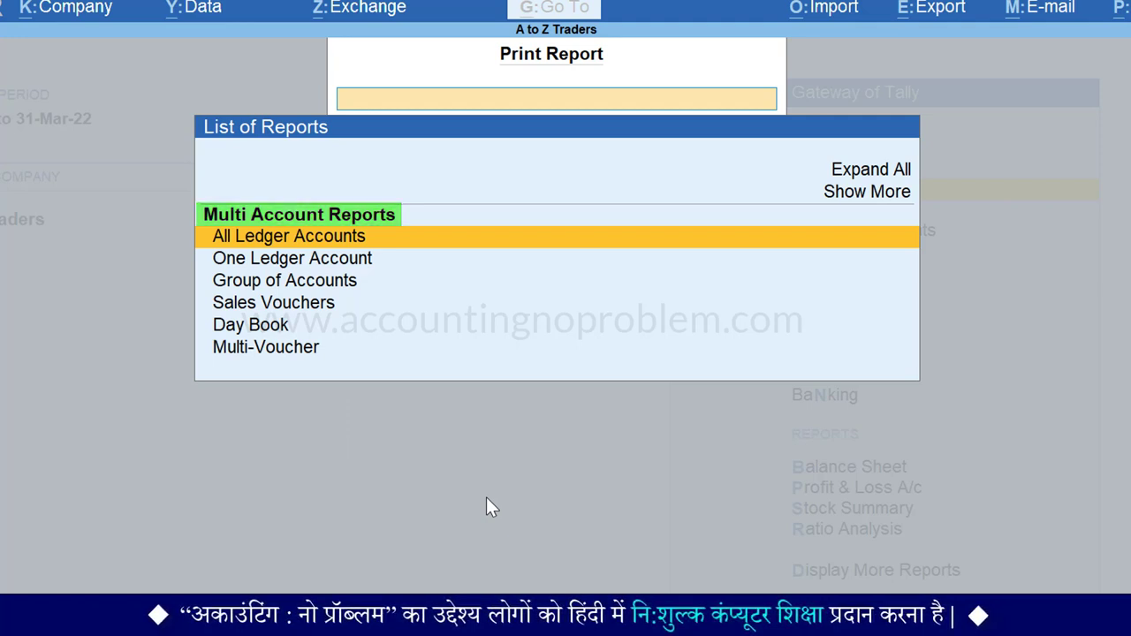
Choose the Multi-Voucher report for printing.
key("Down")
key("Down")
key("Down")
key("Down")
key("Down")
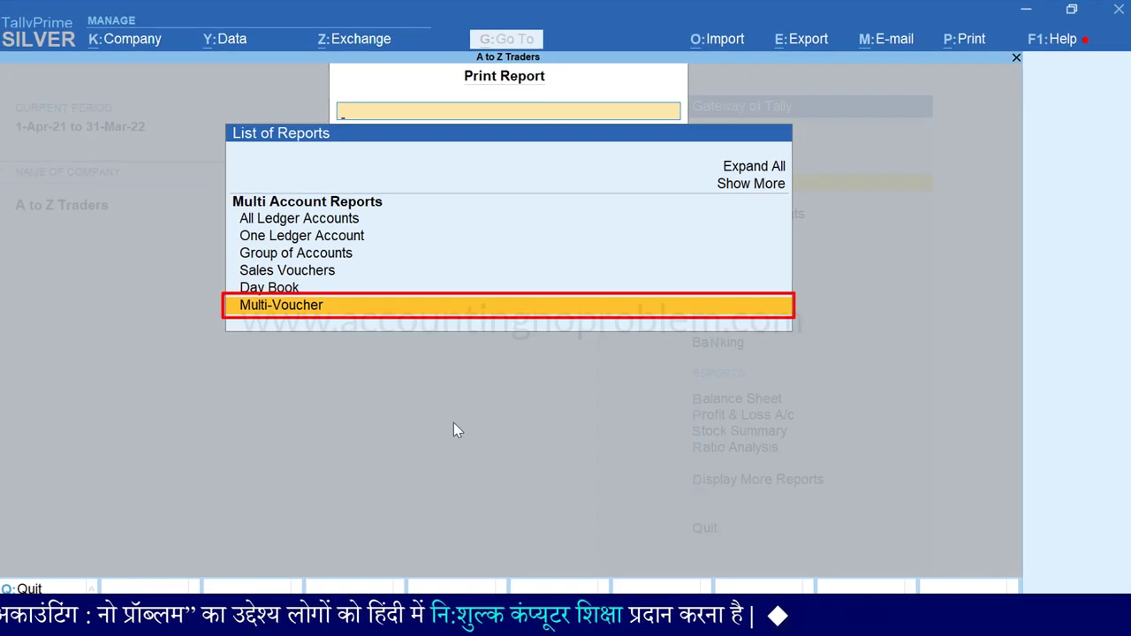
key("Return")
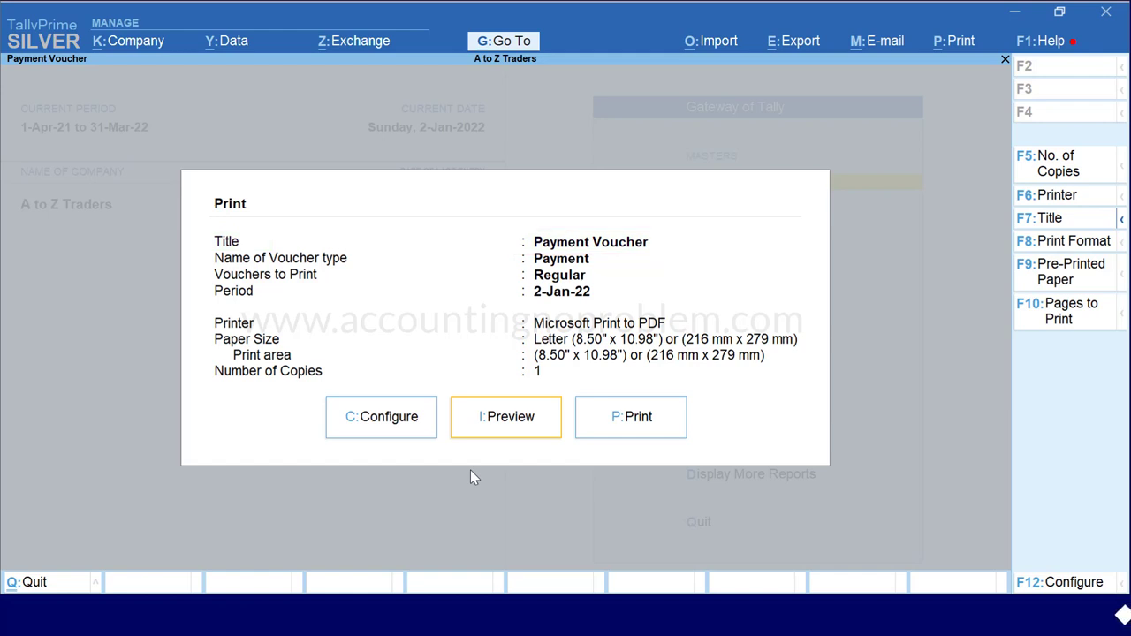
Open the print configuration of the voucher report and expand it to show more options.
key("Left")
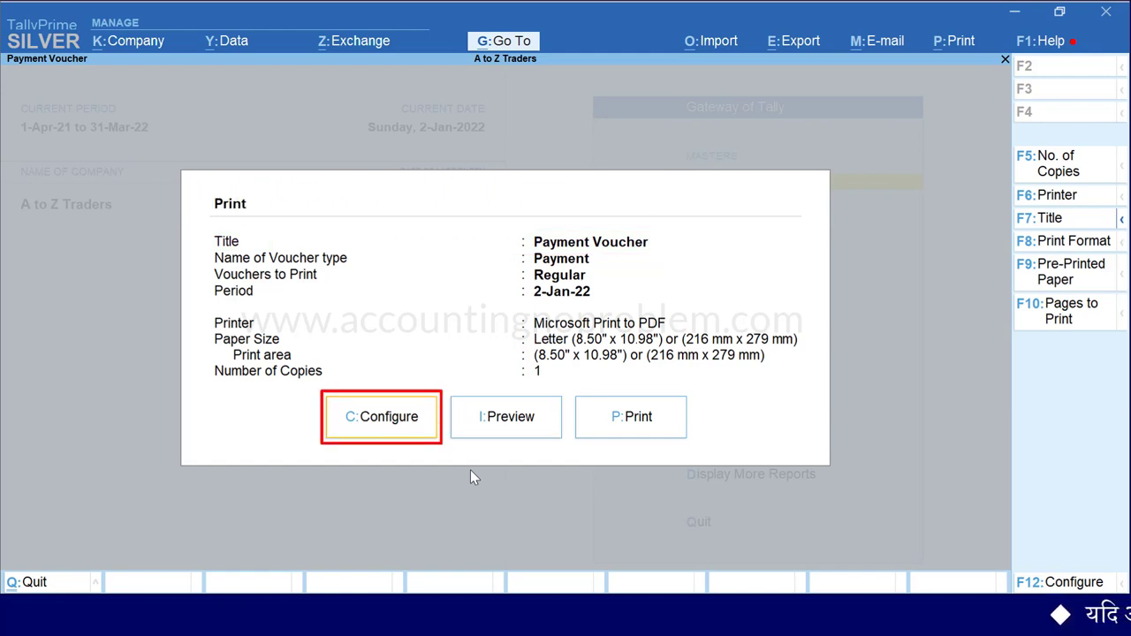
key("c")
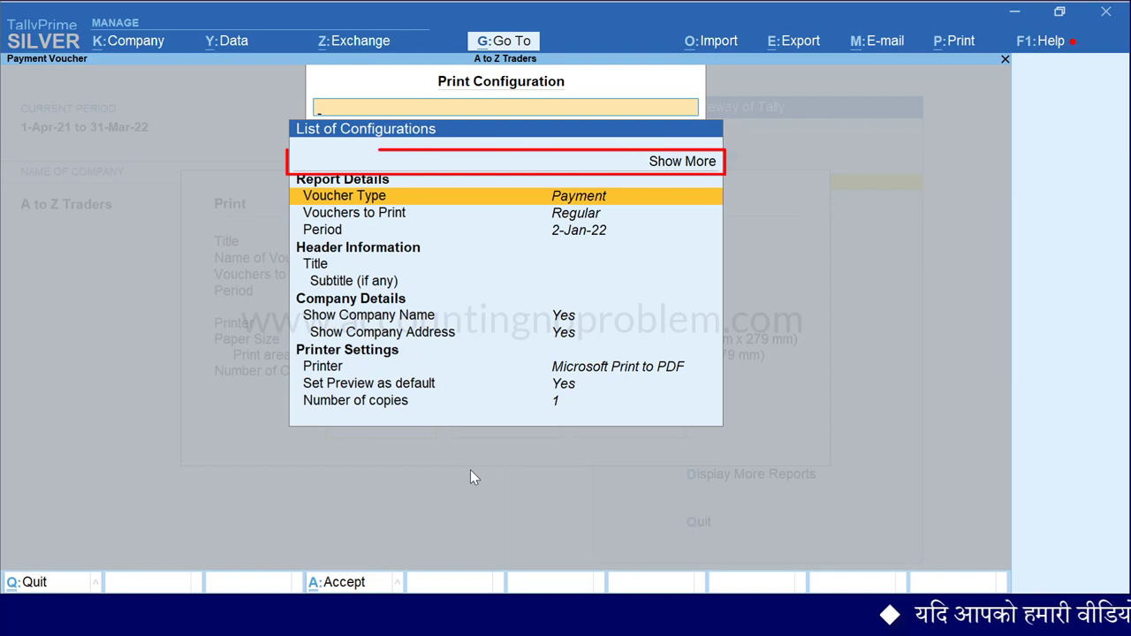
key("Up")
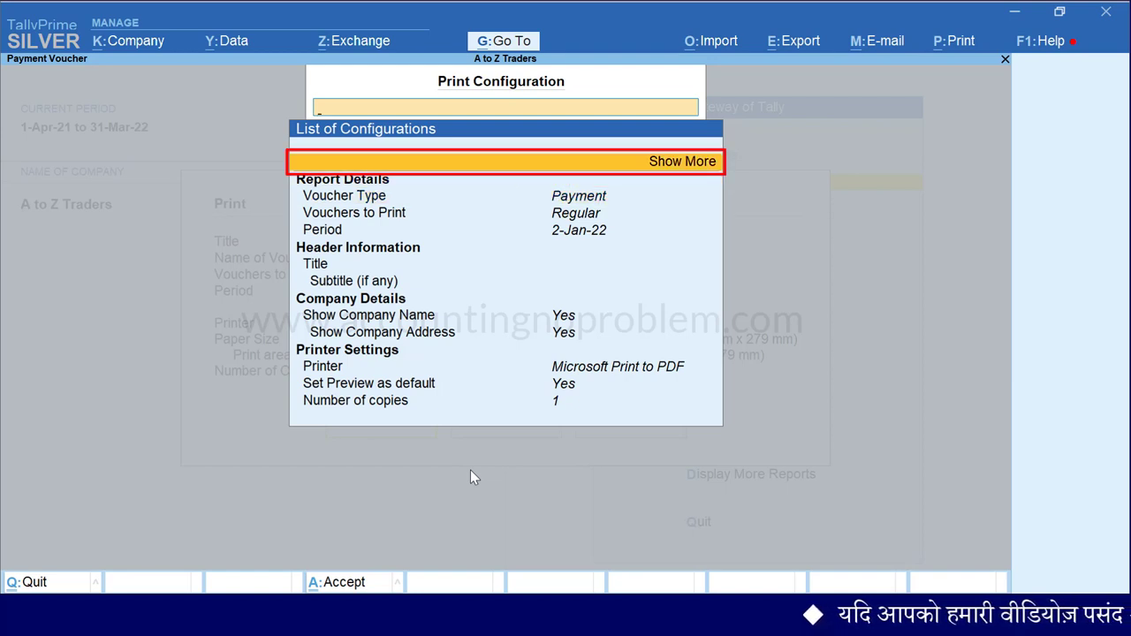
key("Return")
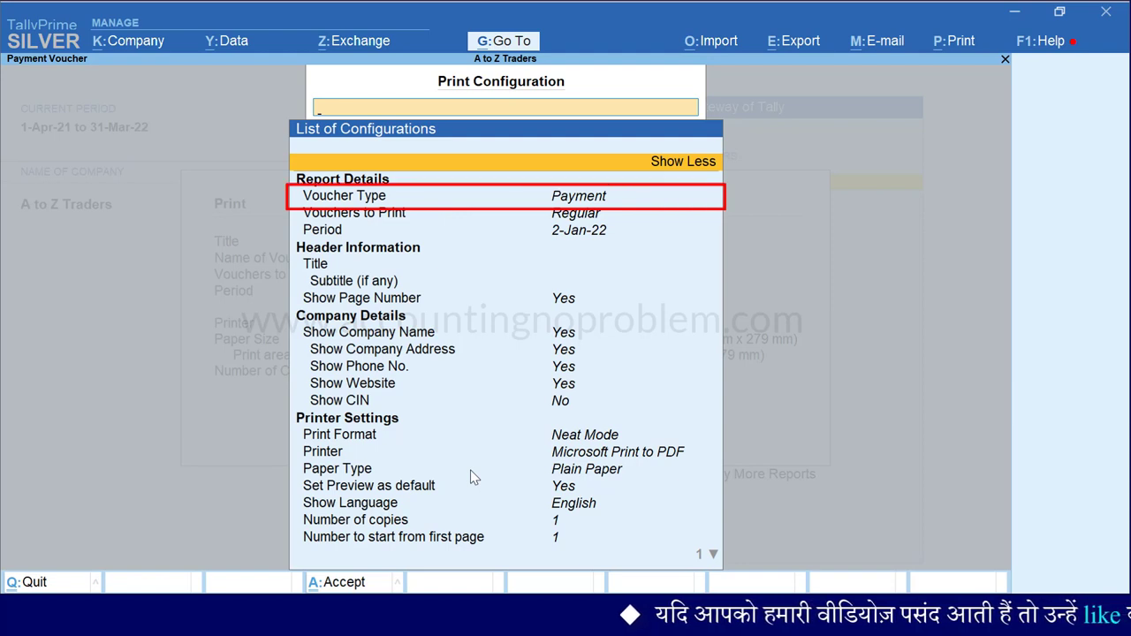
Set the voucher type in the report details to Sales.
key("Down")
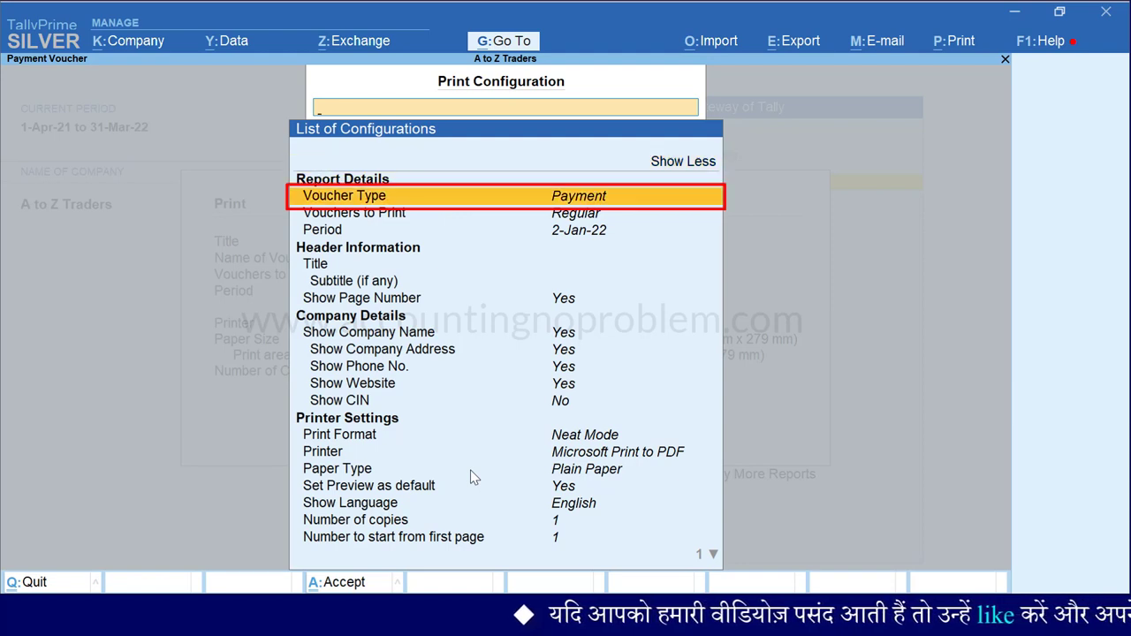
key("Return")
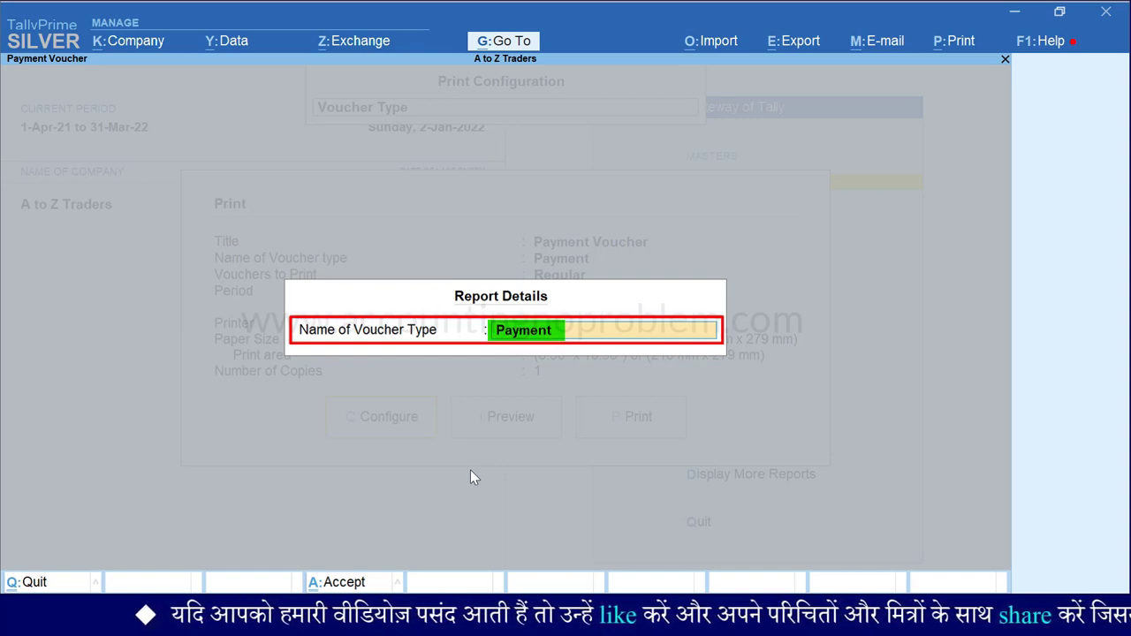
key("Delete")
key("Delete")
key("Delete")
key("Delete")
key("Delete")
key("Delete")
key("Delete")
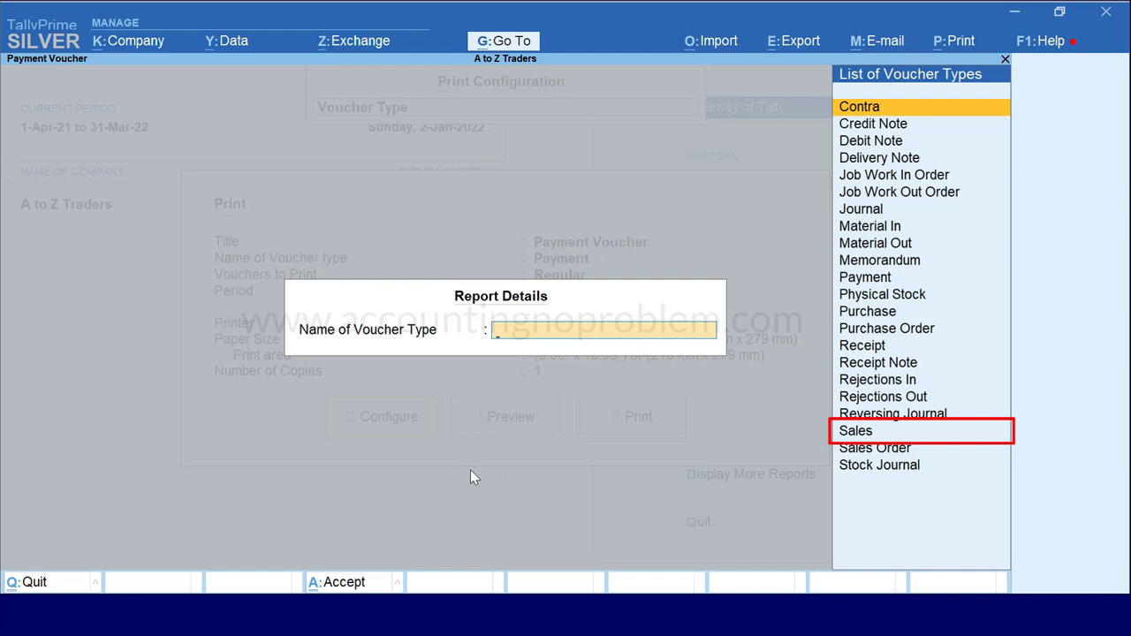
key("Down")
key("Down")
key("Down")
key("Down")
key("Down")
key("Down")
key("Down")
key("Down")
key("Down")
key("Down")
key("Down")
key("Down")
key("Down")
key("Down")
key("Down")
key("Down")
key("Down")
key("Down")
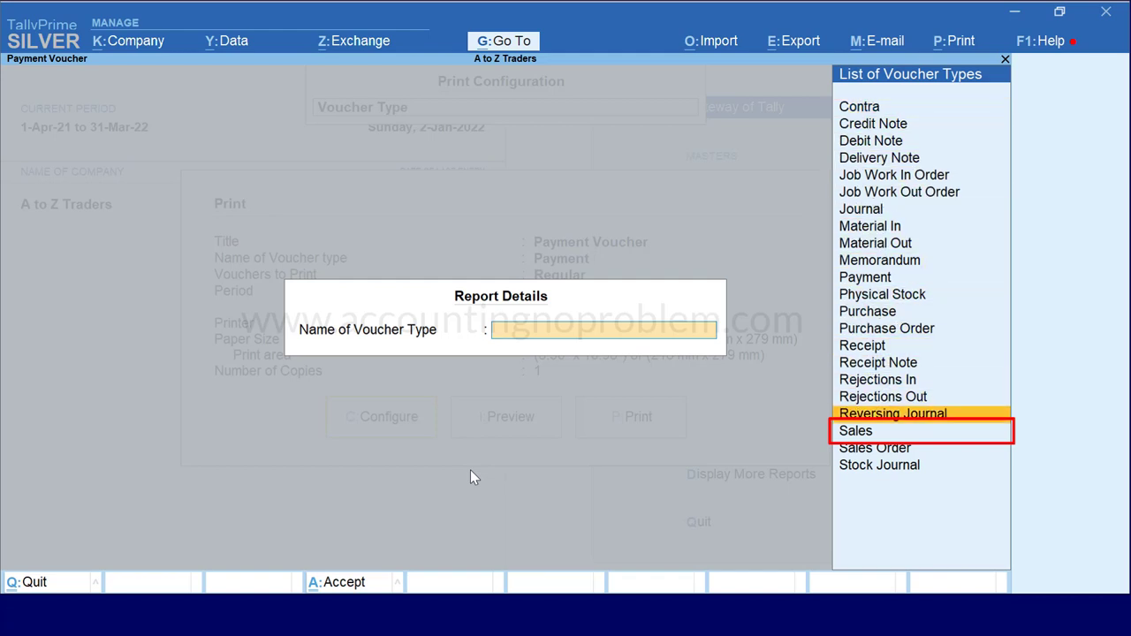
key("Down")
key("Return")
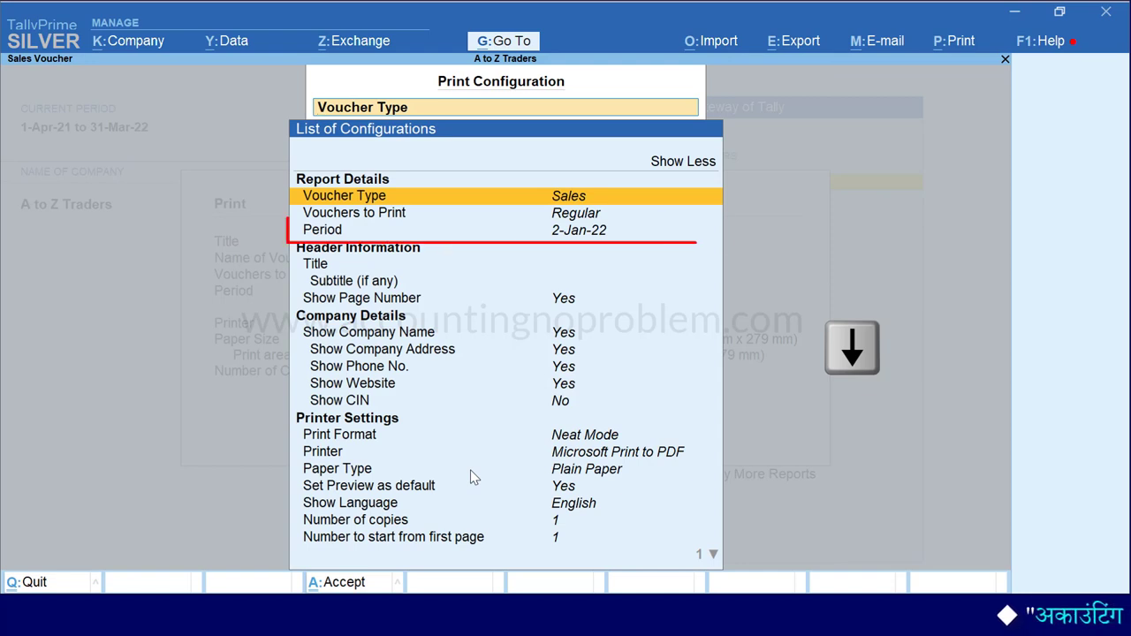
Set the report period from 1-4-2020 to 31-3-2021.
key("Down")
key("Down")
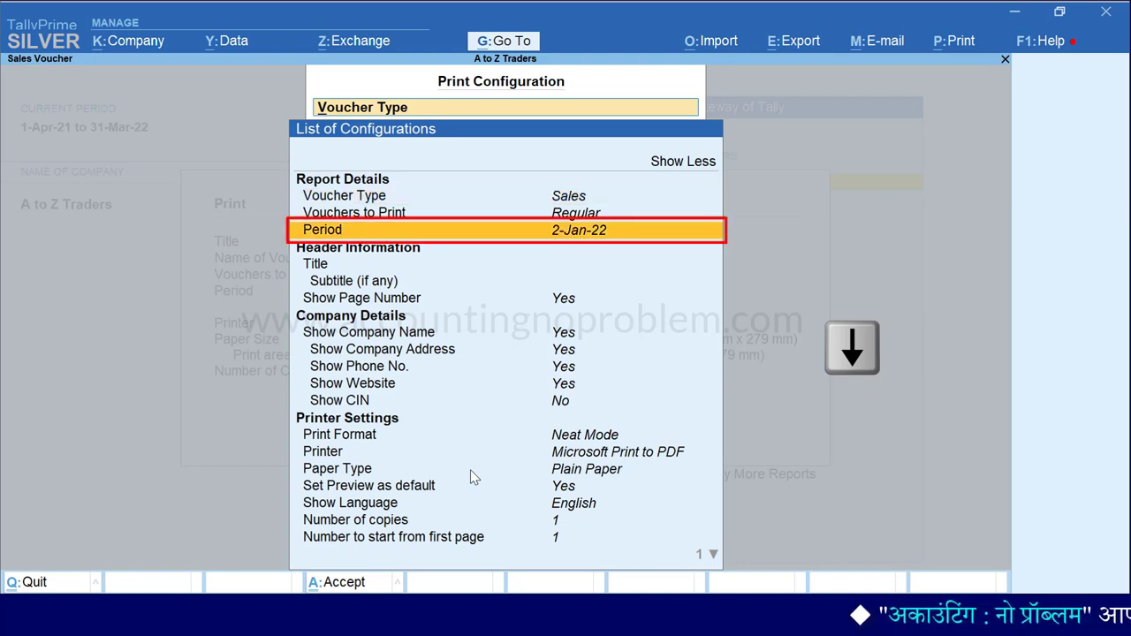
key("Return")
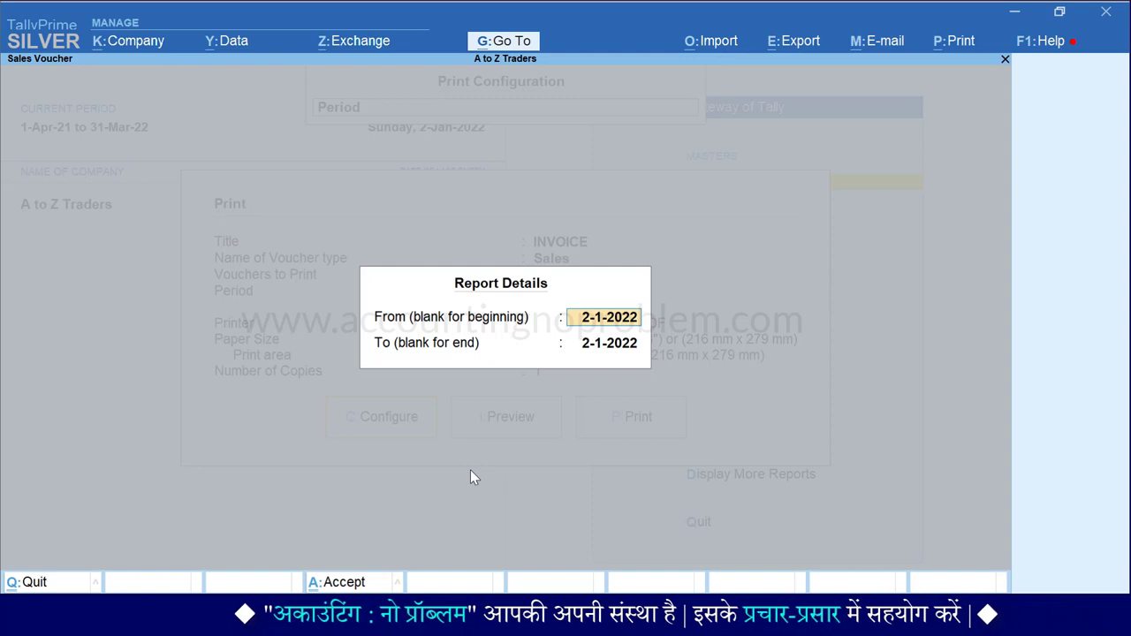
key("Return")
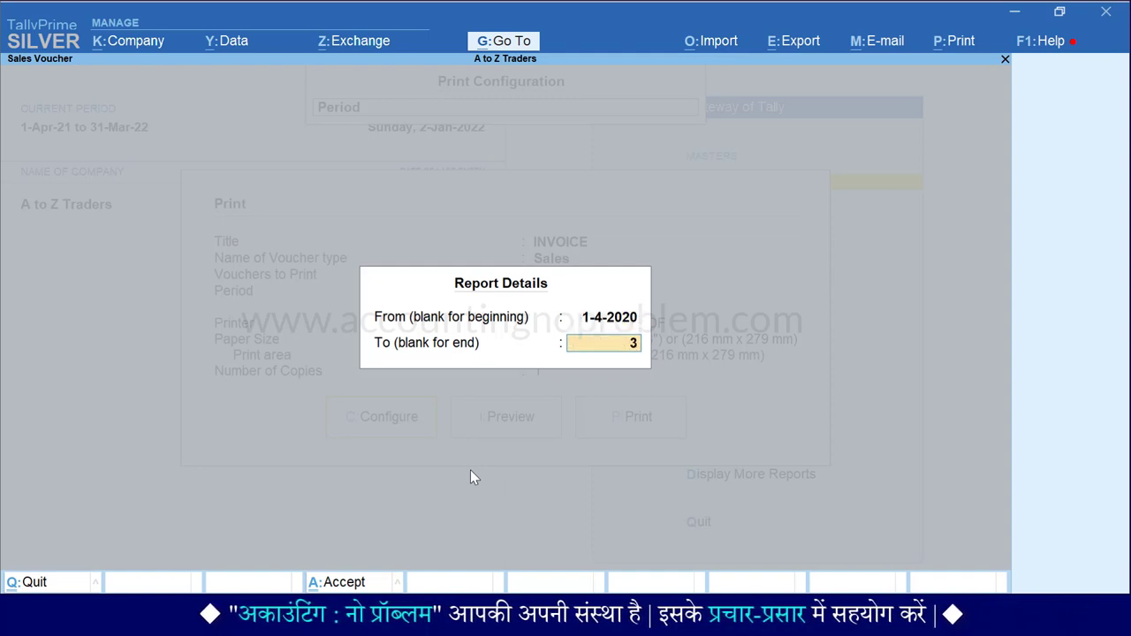
type("31.3.21")
key("Return")
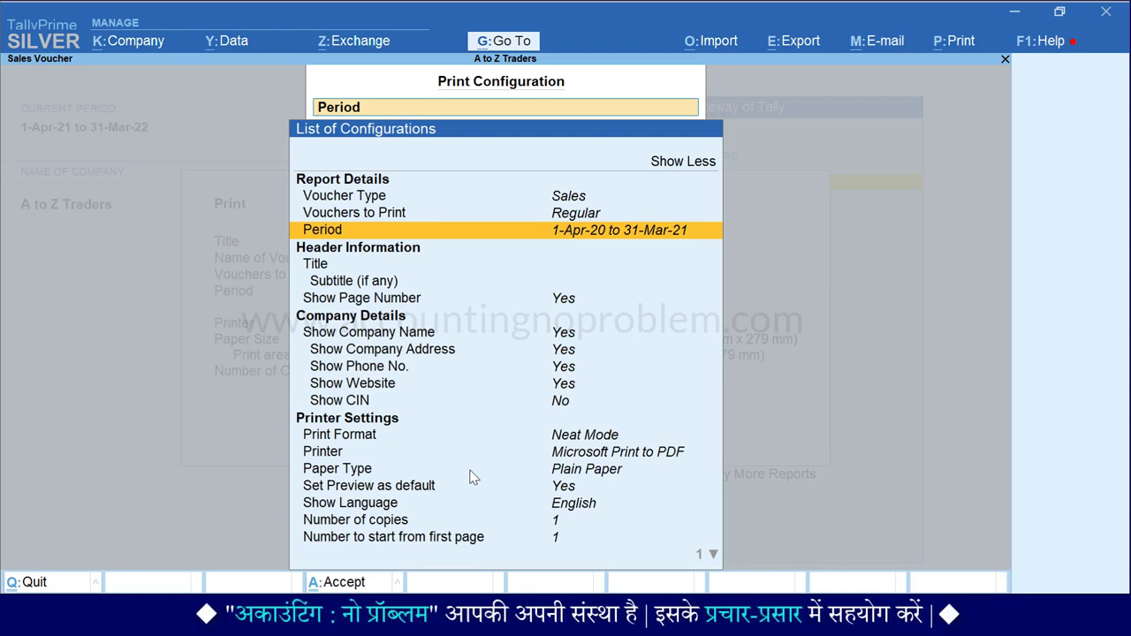
Review the remaining header, company and printer settings down to Page Range, and accept the print configuration.
key("Down")
key("Down")
key("Down")
key("Down")
key("Down")
key("Down")
key("Down")
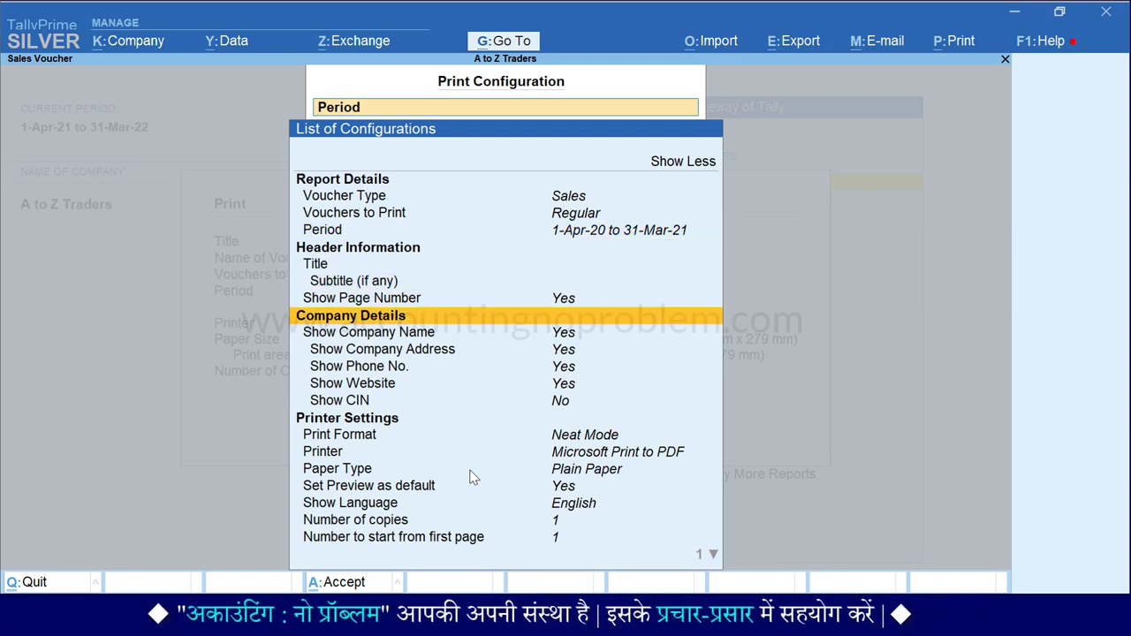
key("Down")
key("Down")
key("Down")
key("Down")
key("Down")
key("Down")
key("Down")
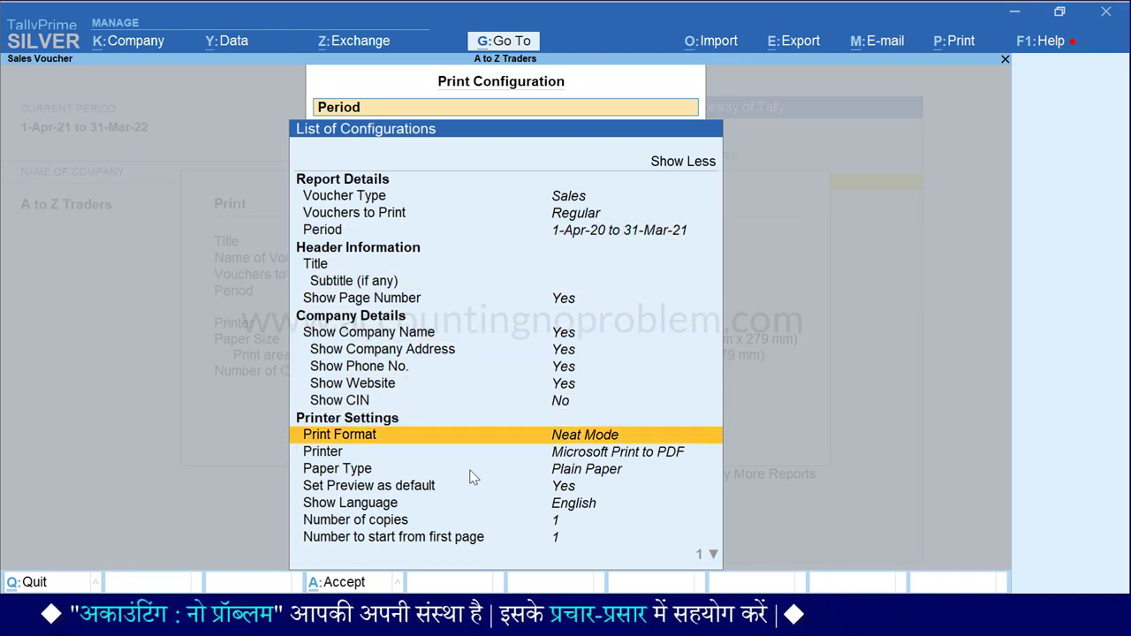
key("Down")
key("Down")
key("Down")
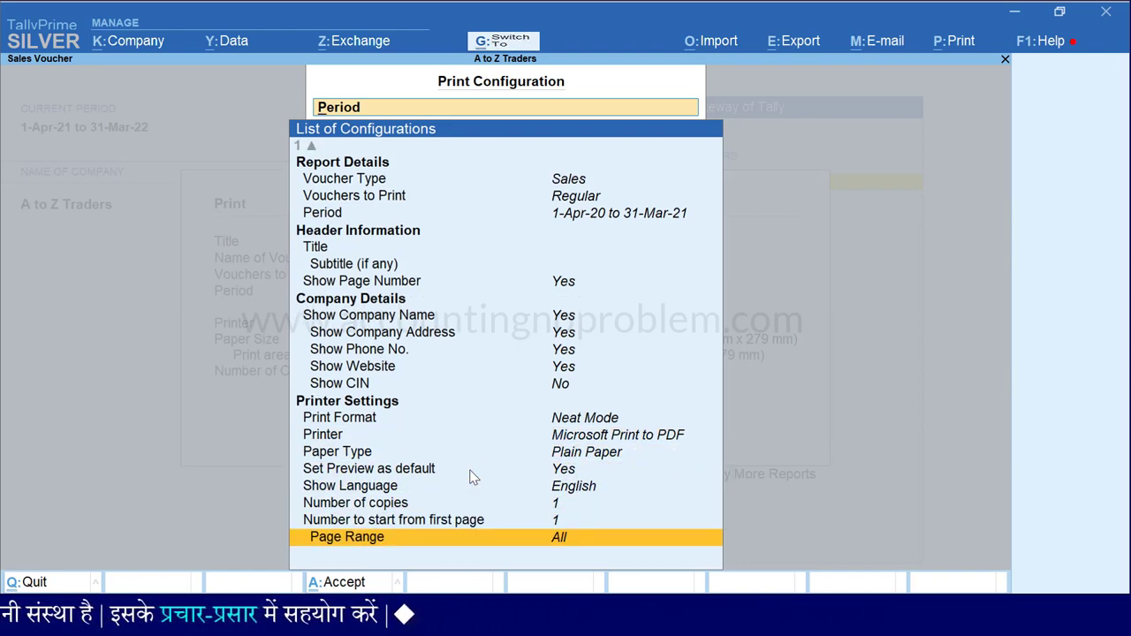
key("ctrl+a")
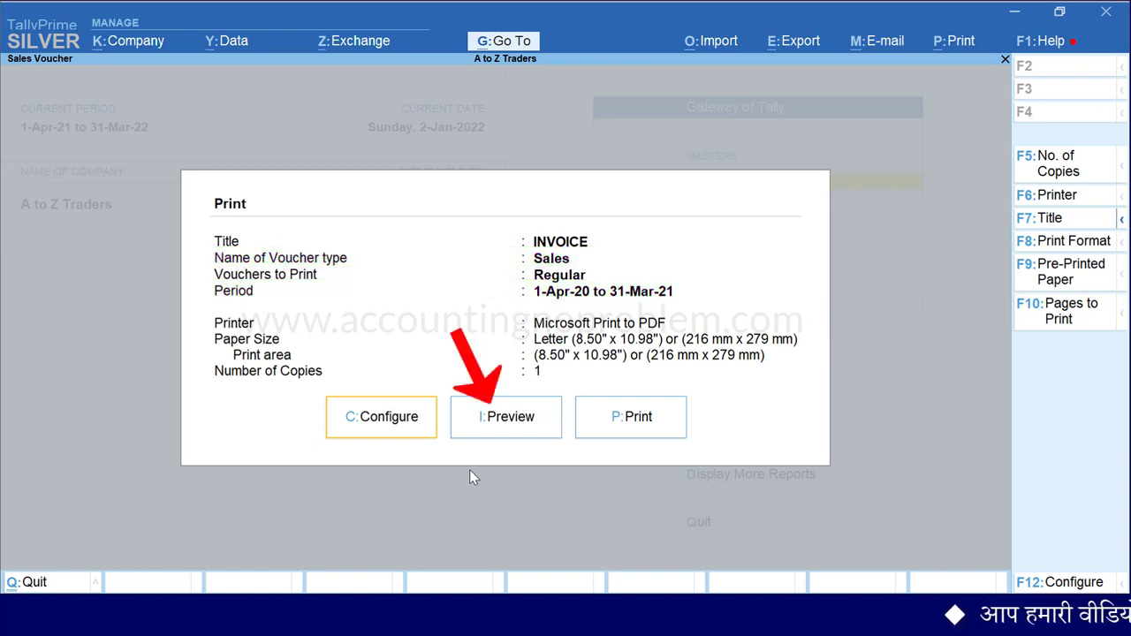
Preview the Sales voucher printout, page through the successive invoices, and close the preview.
key("i")
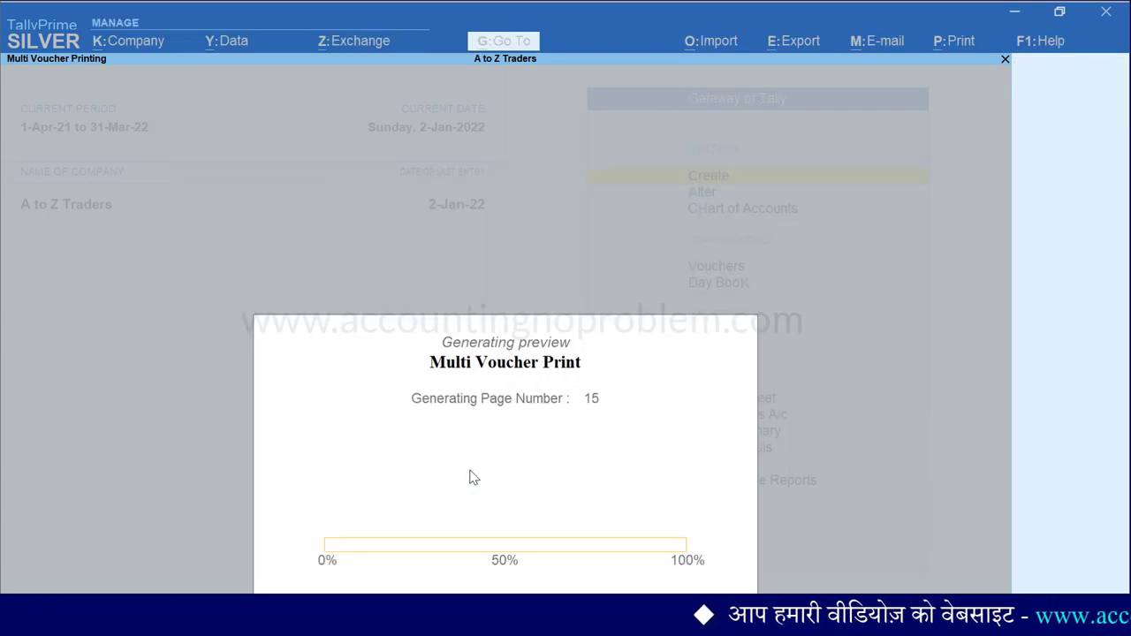
key("Down")
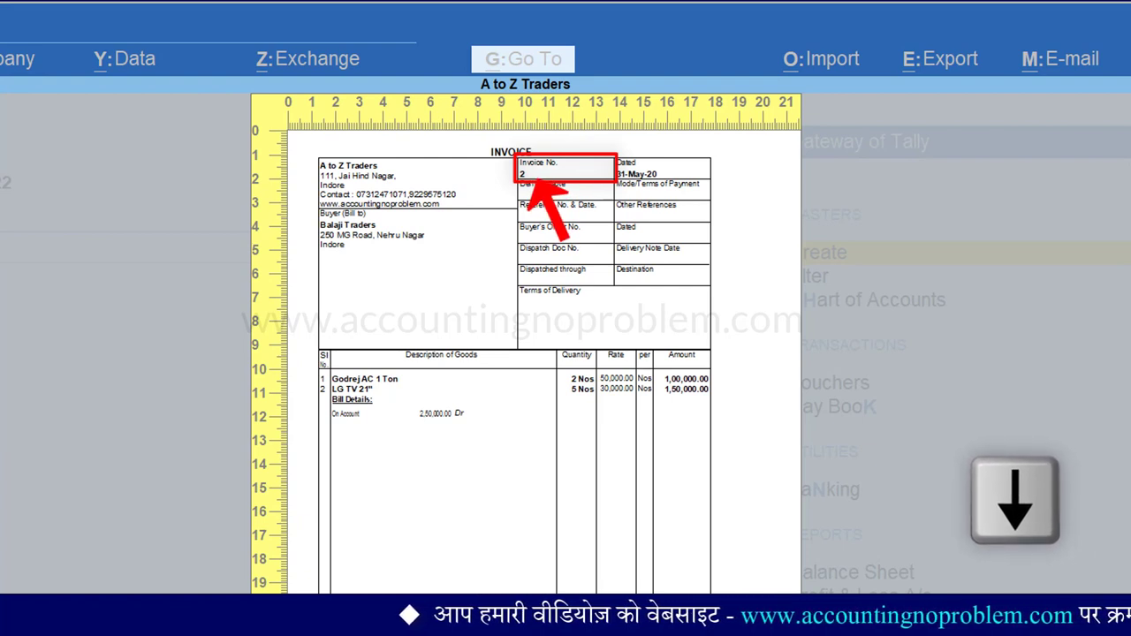
key("Down")
key("Down")
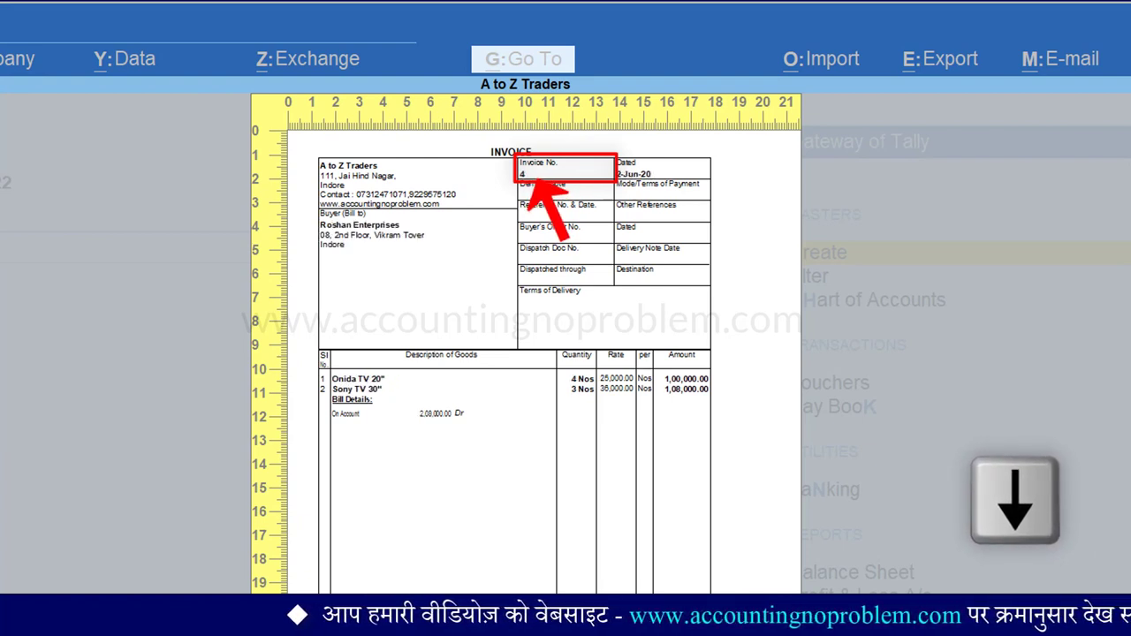
key("Down")
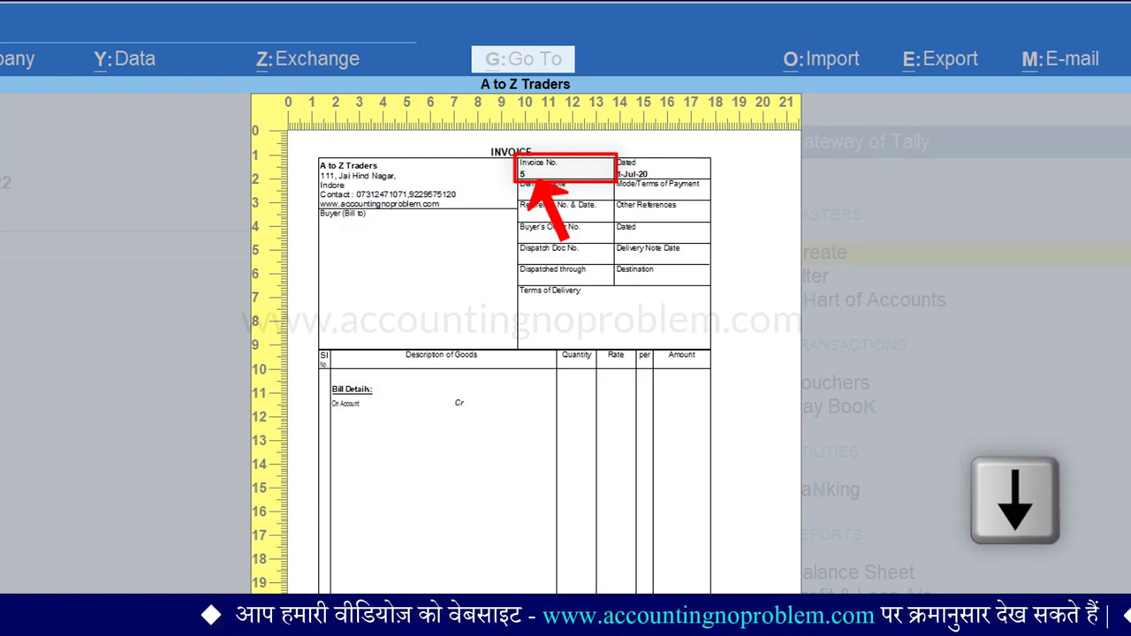
key("Down")
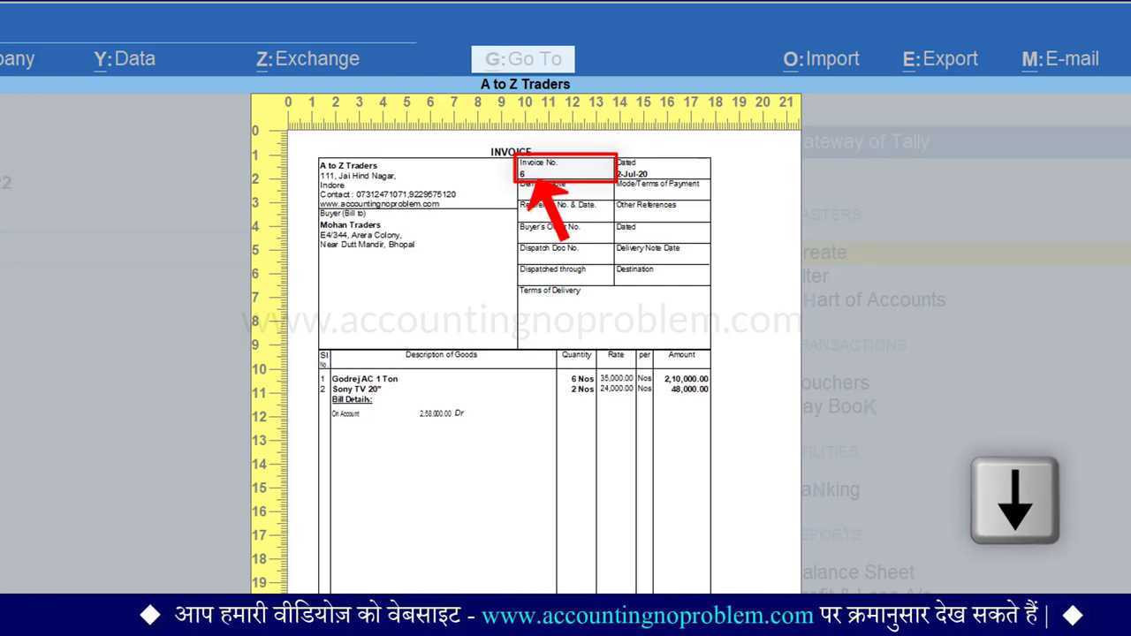
key("Down")
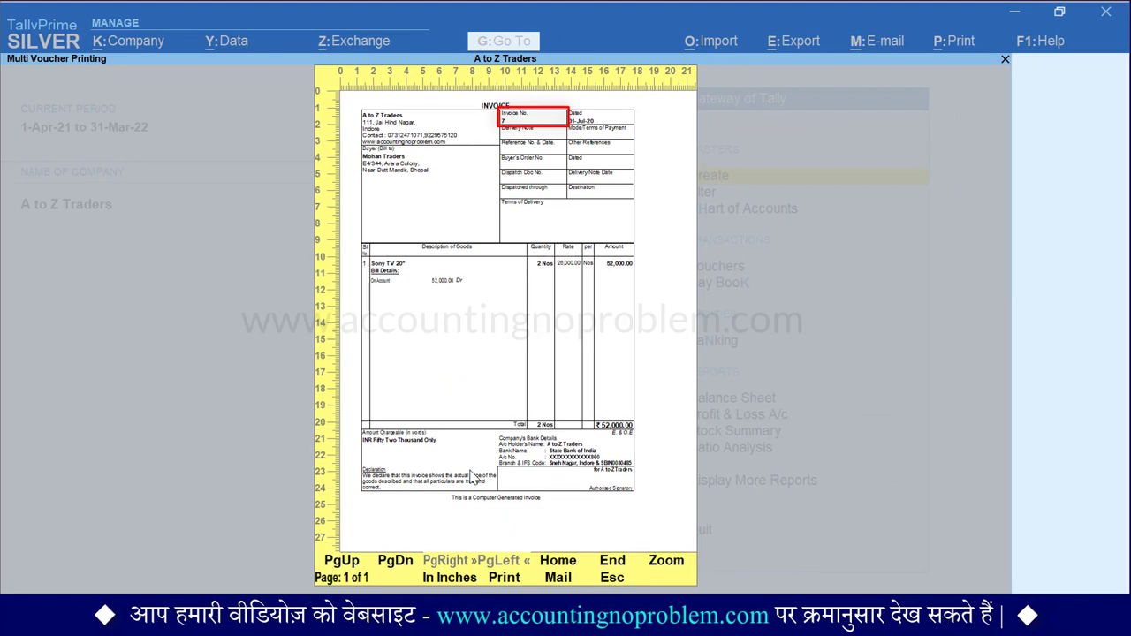
key("Escape")
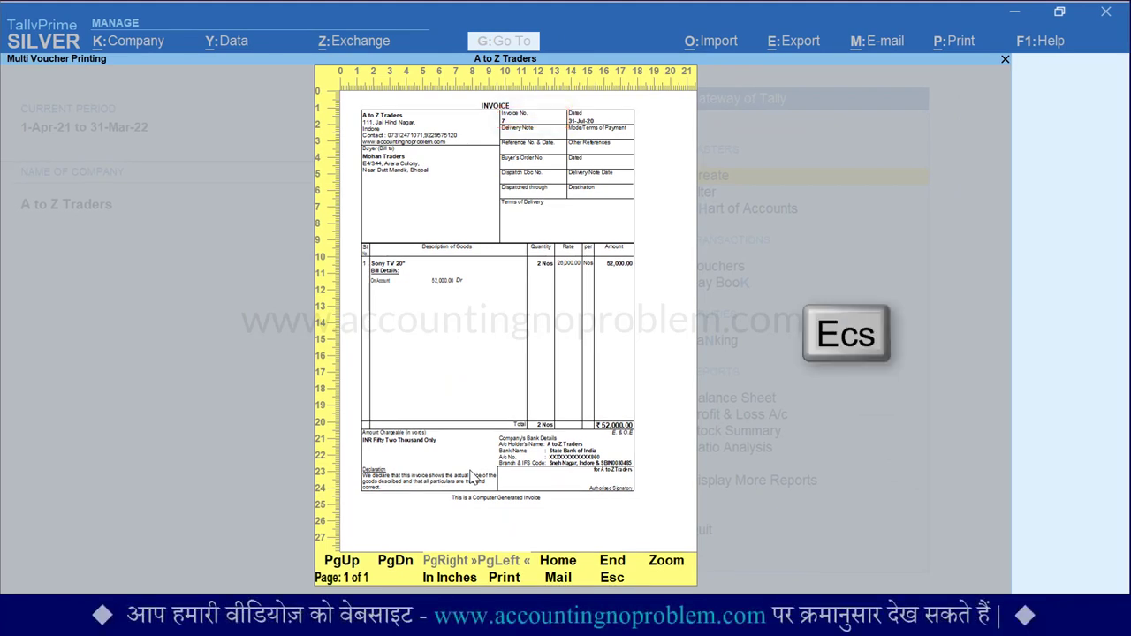